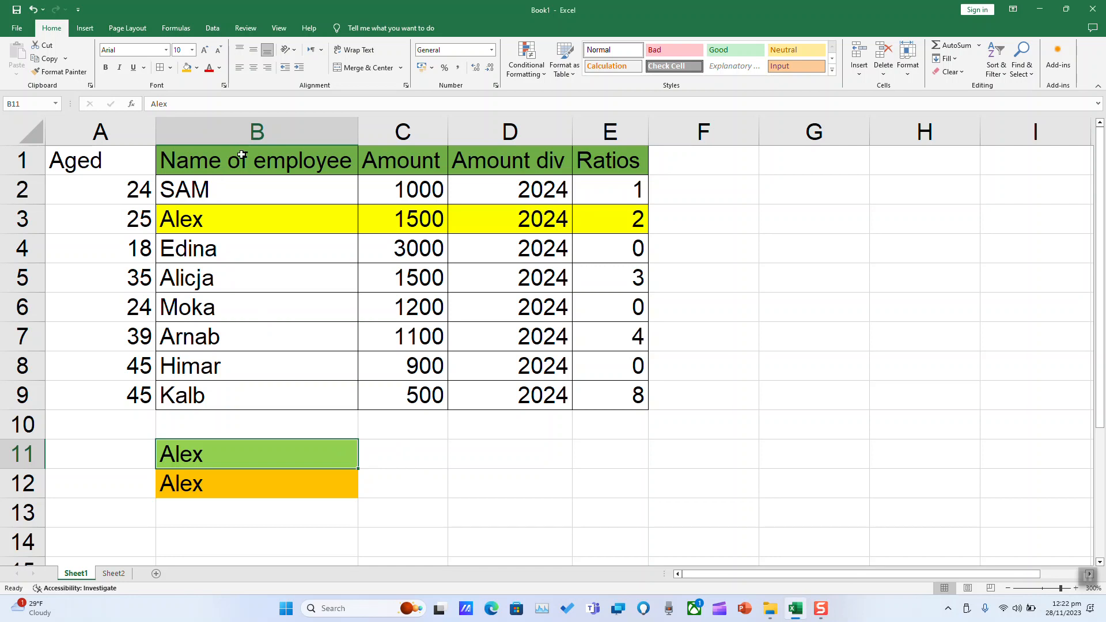
{"action": "left_click", "coordinate": [247, 454]}
{"action": "left_click", "coordinate": [399, 453]}
{"action": "left_click", "coordinate": [386, 475]}
{"action": "left_click", "coordinate": [393, 449]}
{"action": "left_click", "coordinate": [419, 158]}
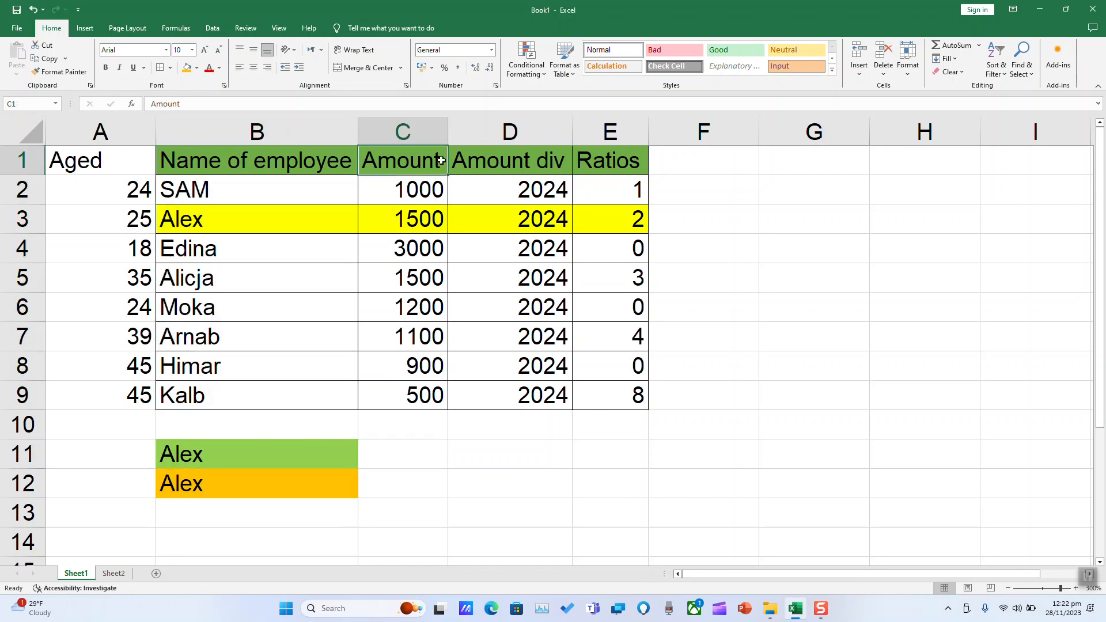
{"action": "left_click", "coordinate": [617, 156]}
- Start a VLOOKUP formula in cell C11 with B11 as the lookup value
{"action": "left_click", "coordinate": [404, 459]}
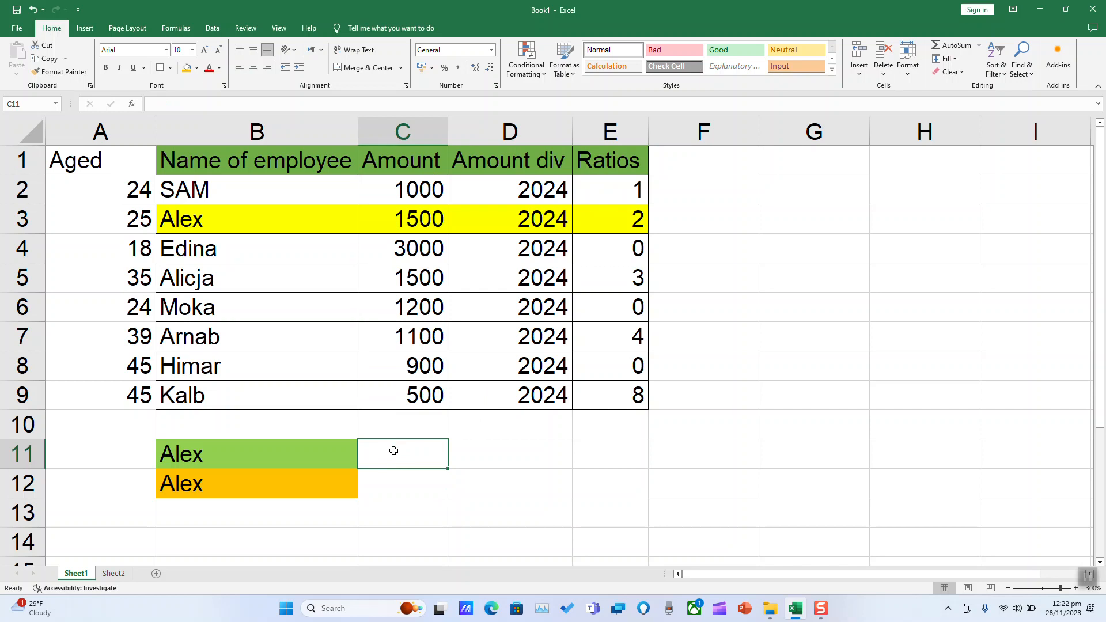
{"action": "type", "text": "="}
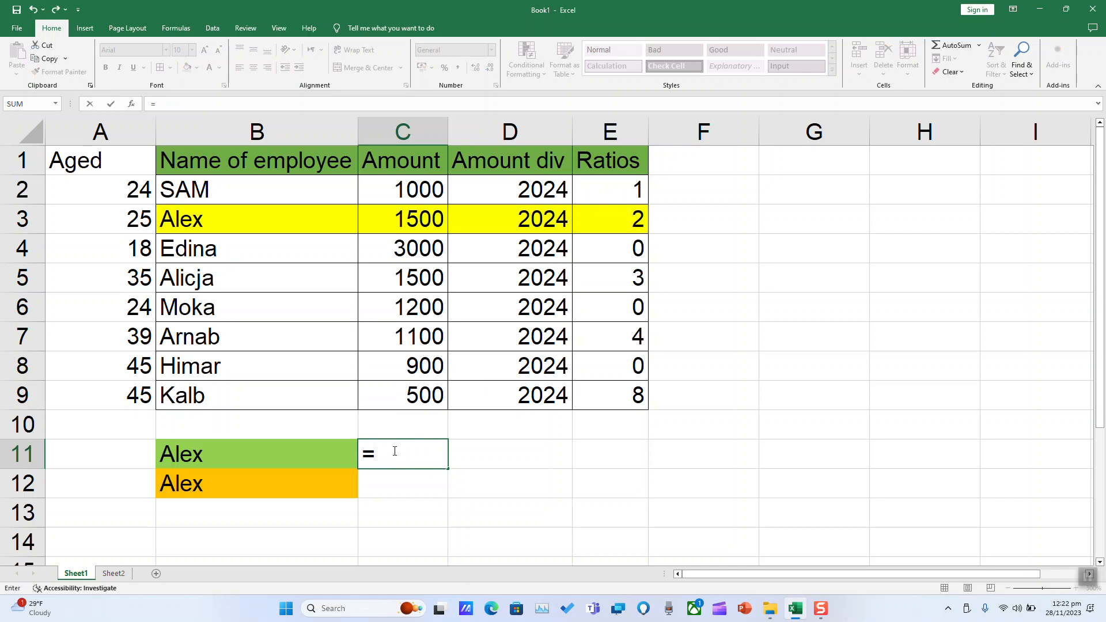
{"action": "type", "text": "vlo"}
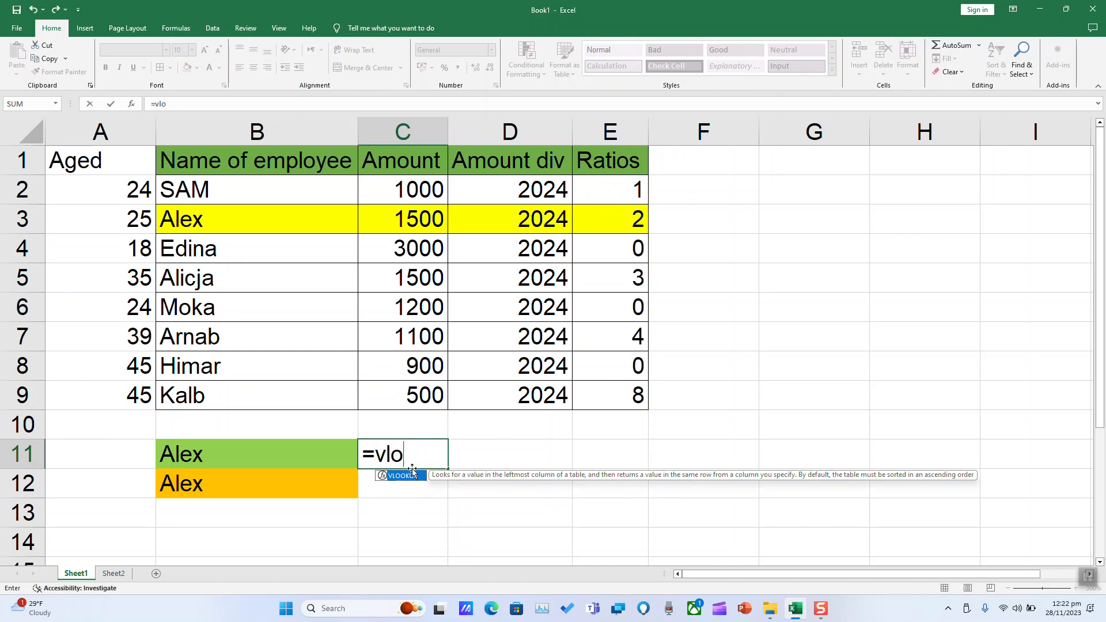
{"action": "double_click", "coordinate": [413, 477]}
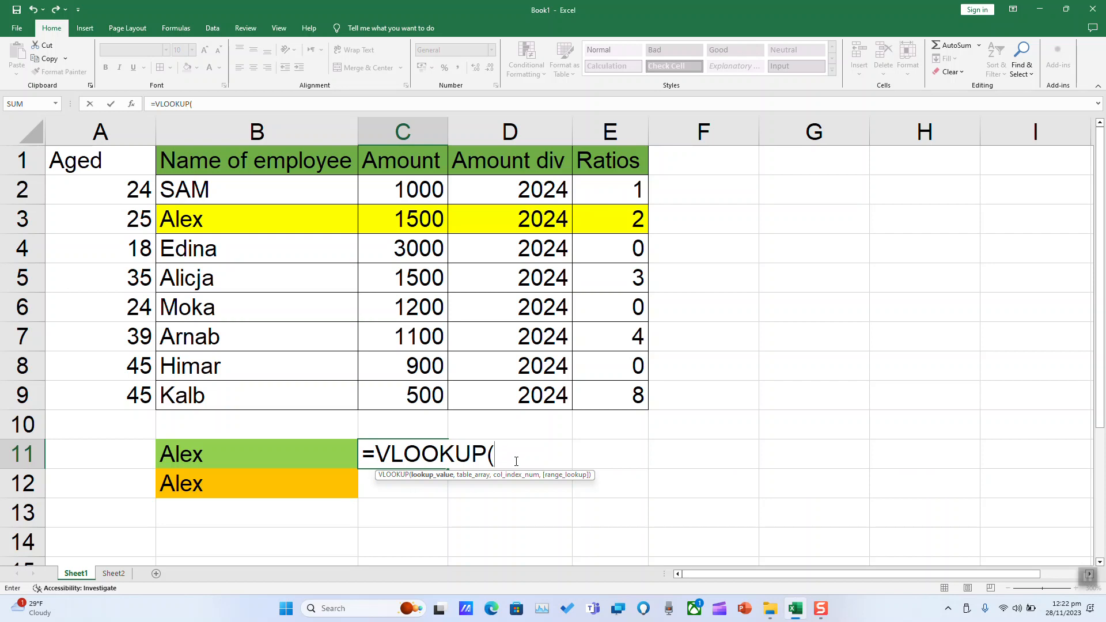
{"action": "left_click", "coordinate": [220, 453]}
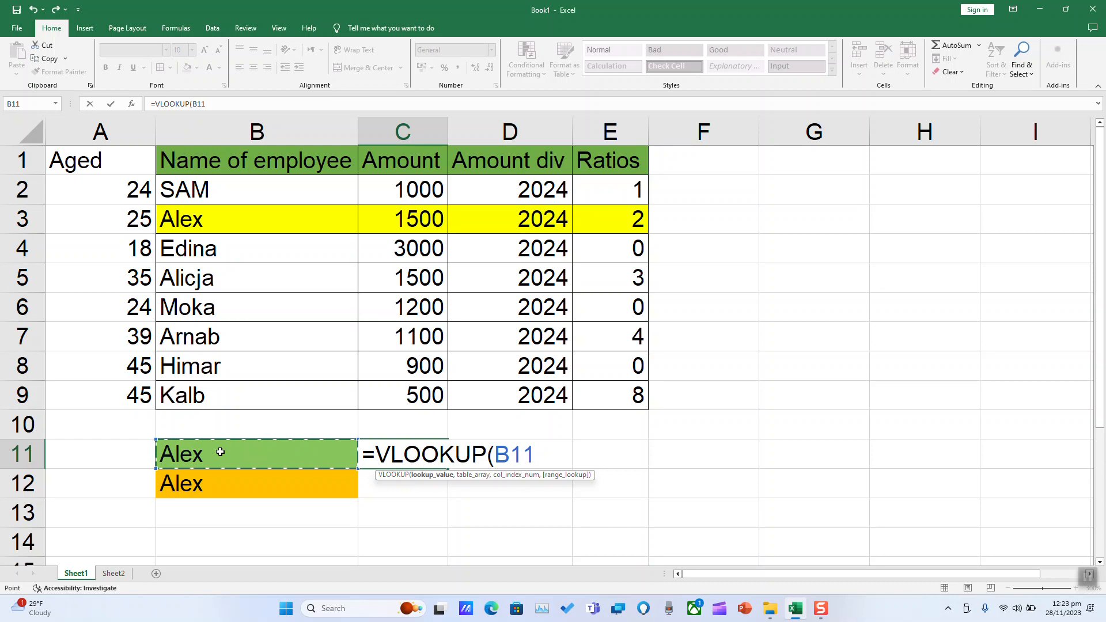
{"action": "type", "text": ","}
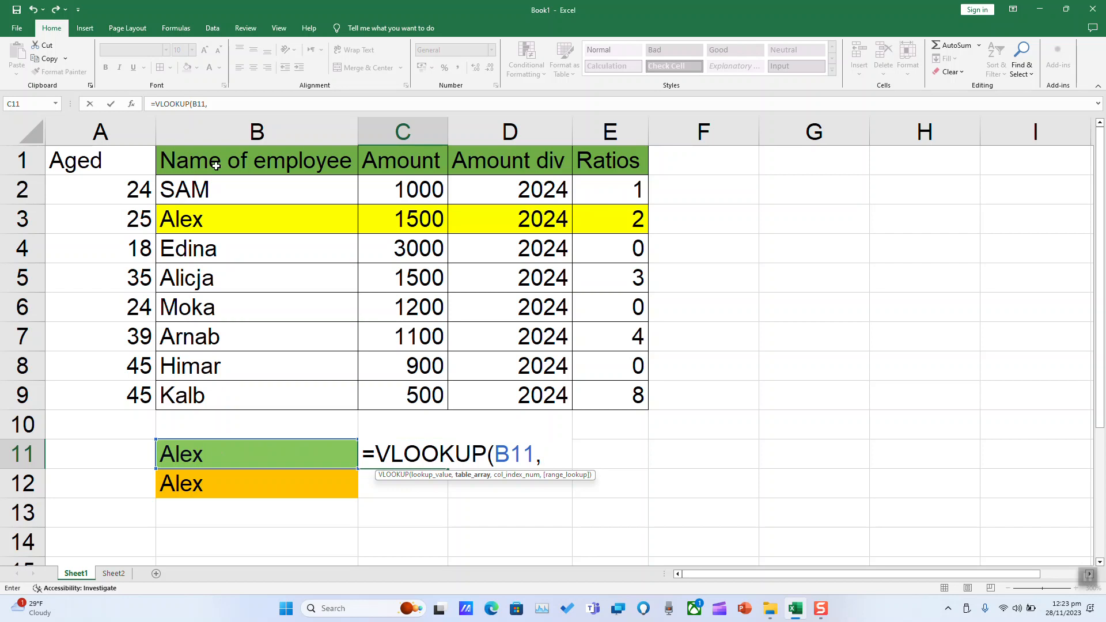
- Complete the C11 VLOOKUP with table range B1:C9, column index 2 and FALSE for an exact match
{"action": "left_click", "coordinate": [201, 154]}
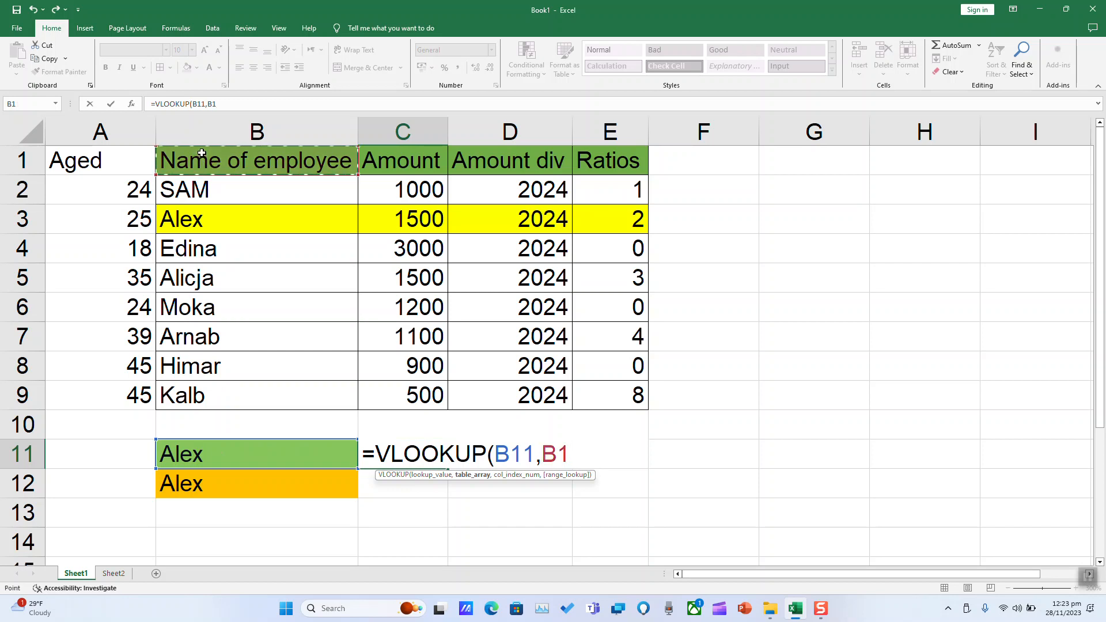
{"action": "left_click_drag", "start_coordinate": [201, 154], "coordinate": [406, 395]}
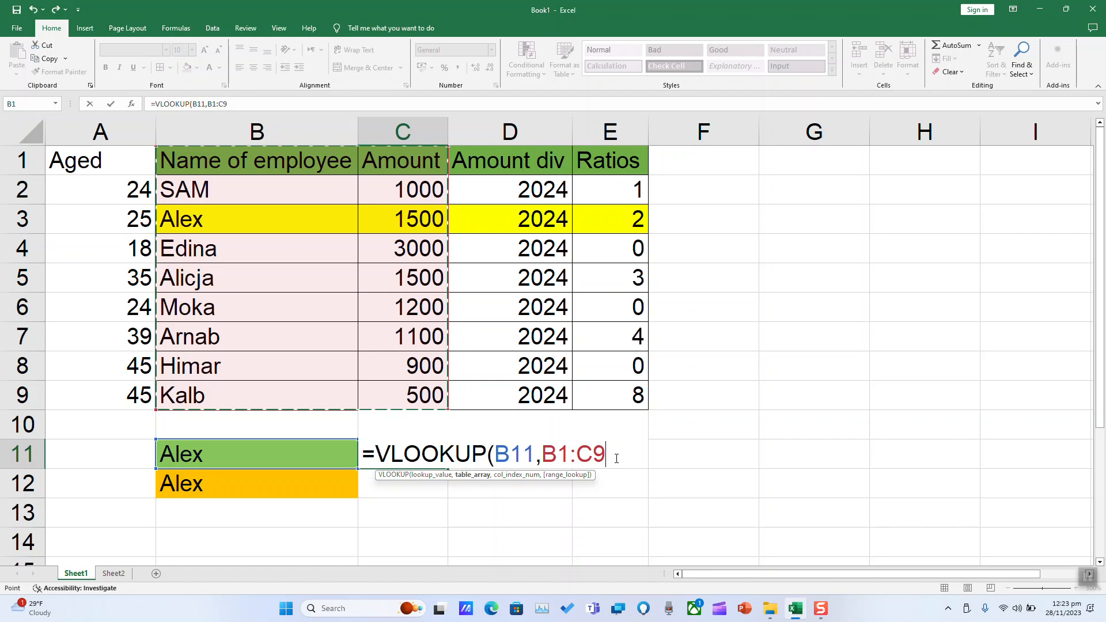
{"action": "type", "text": ",2"}
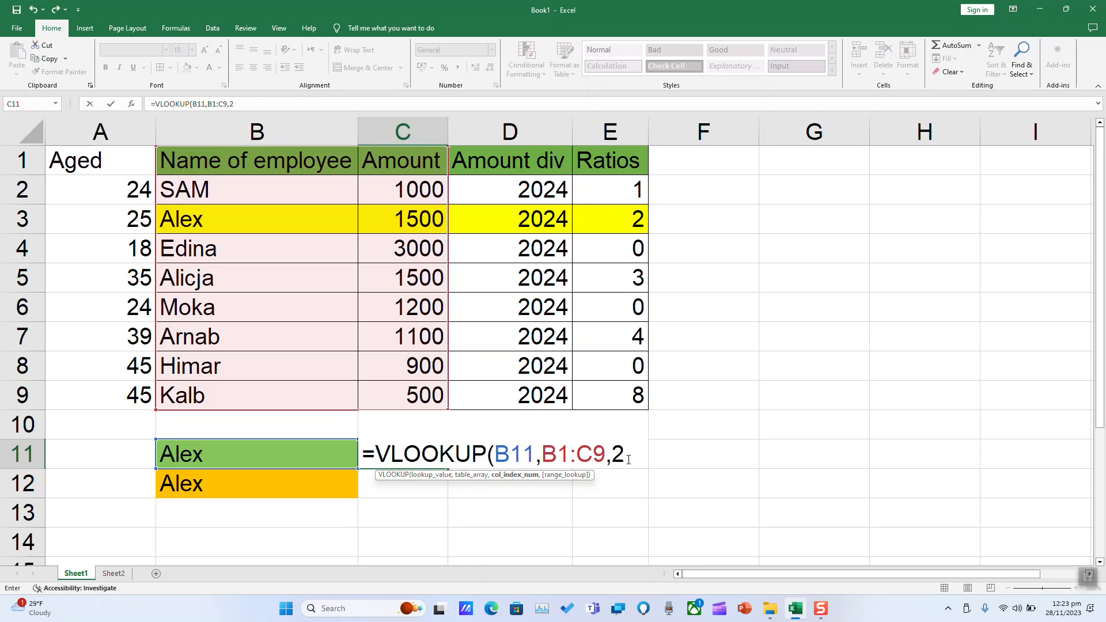
{"action": "type", "text": ","}
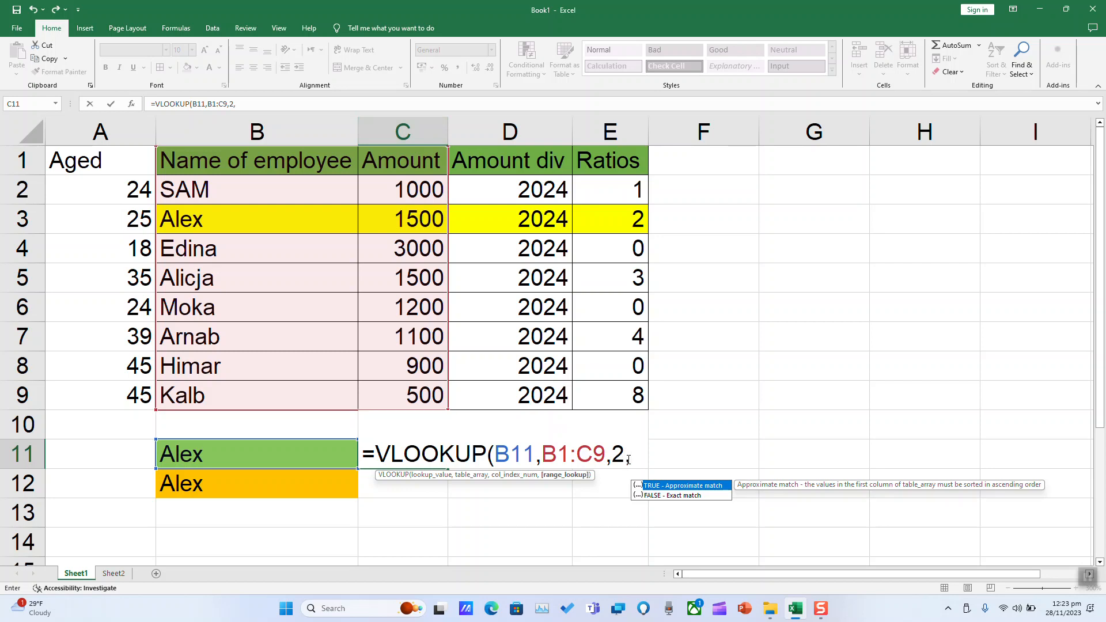
{"action": "type", "text": "False"}
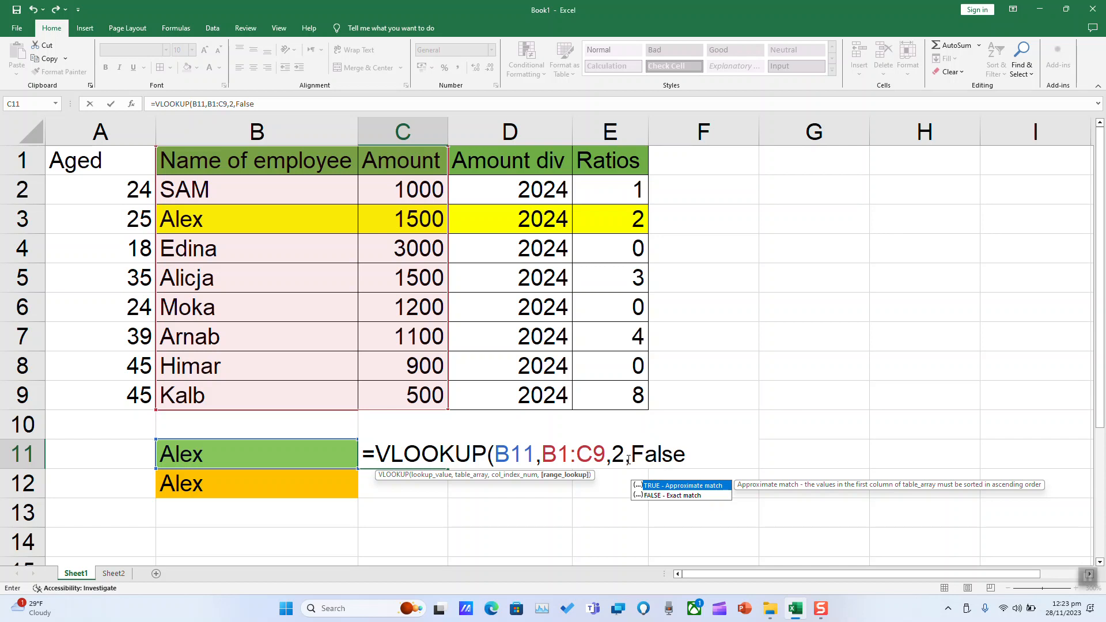
{"action": "type", "text": ")"}
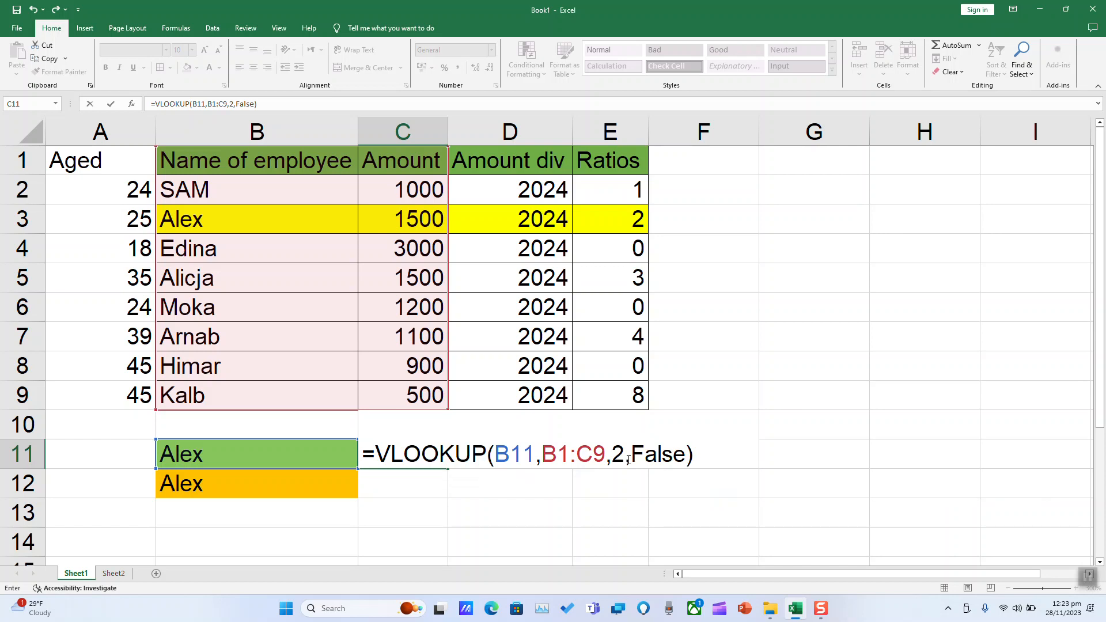
{"action": "key", "text": "Return"}
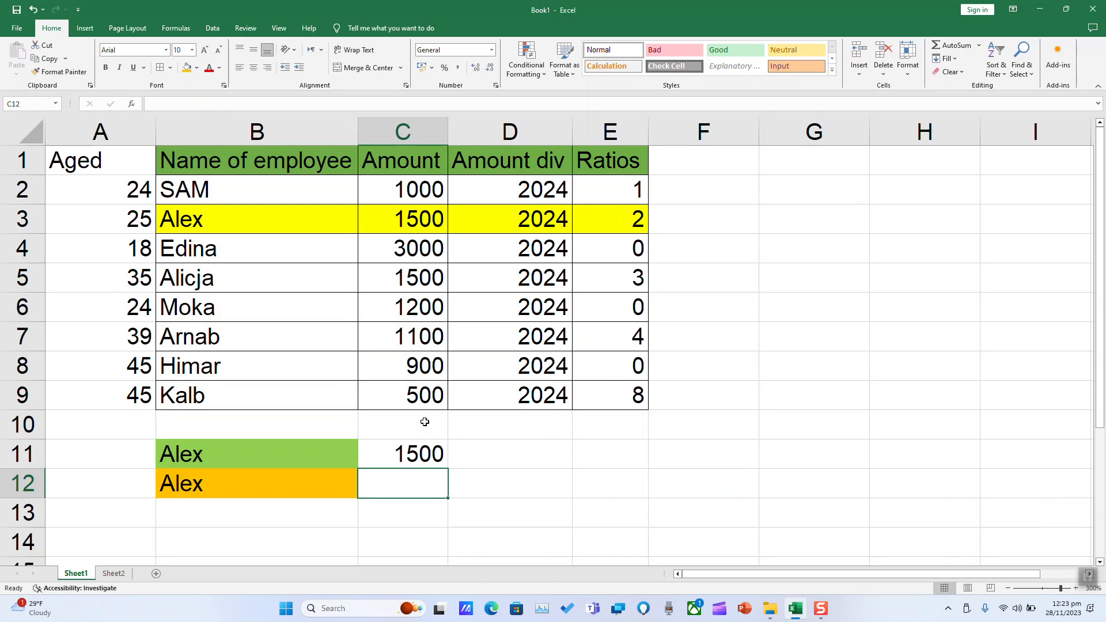
- Review the lookup range B1:C9 and fill result cell C11 with orange
{"action": "left_click", "coordinate": [236, 156]}
{"action": "mouse_move", "coordinate": [236, 156]}
{"action": "left_mouse_down"}
{"action": "mouse_move", "coordinate": [414, 311]}
{"action": "mouse_move", "coordinate": [426, 397]}
{"action": "left_mouse_up"}
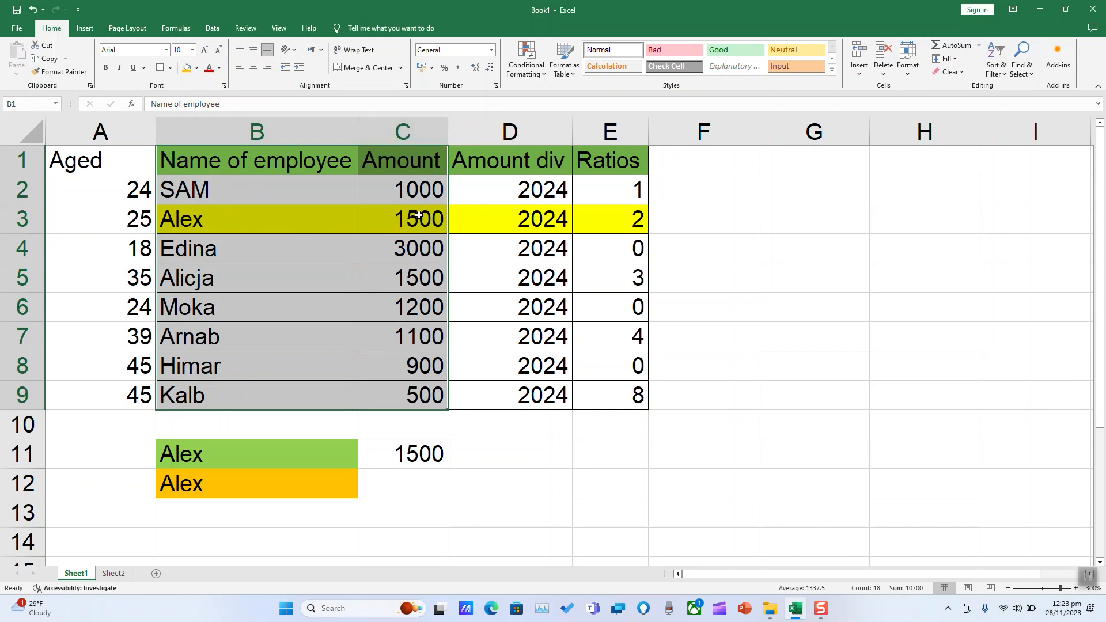
{"action": "left_click", "coordinate": [422, 456]}
{"action": "left_click", "coordinate": [186, 67]}
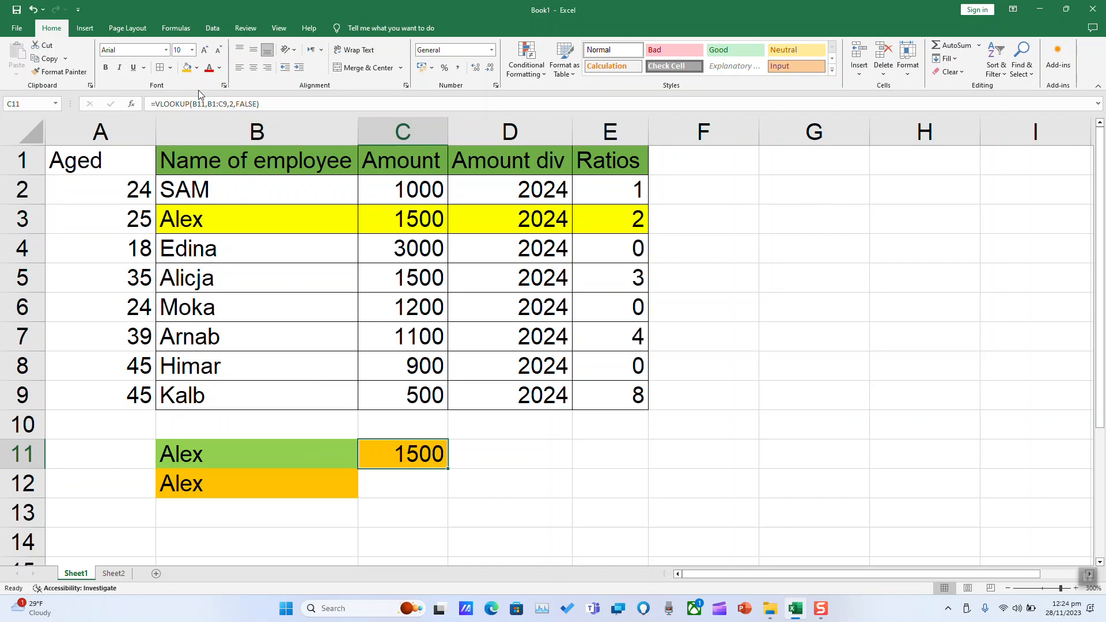
- Start a VLOOKUP formula in cell C12 with B12 as the lookup value
{"action": "left_click", "coordinate": [408, 484]}
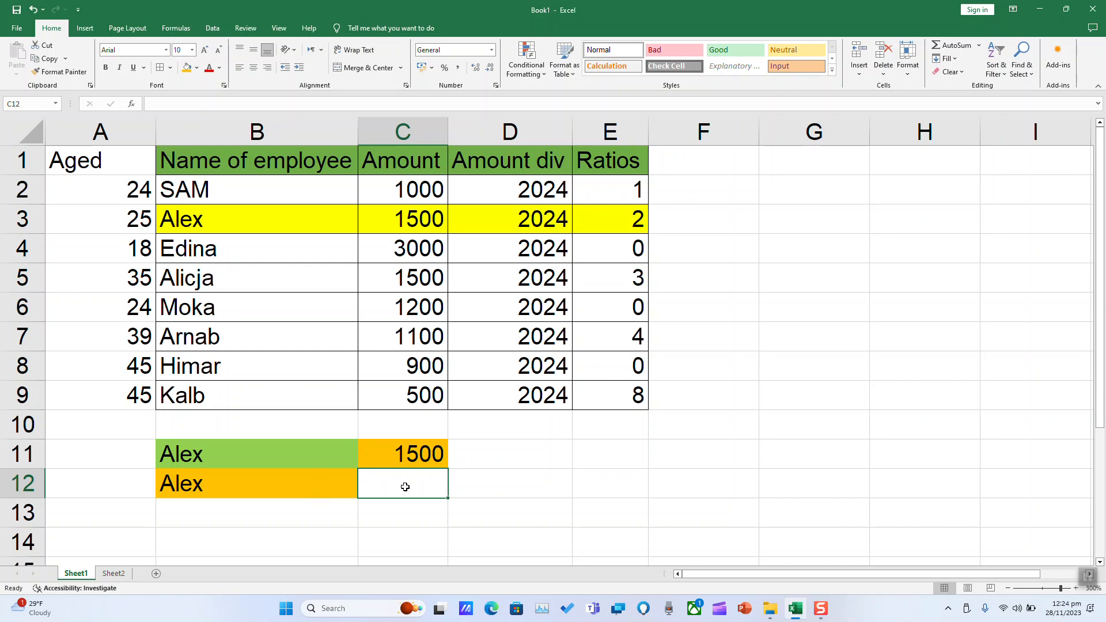
{"action": "type", "text": "=vl"}
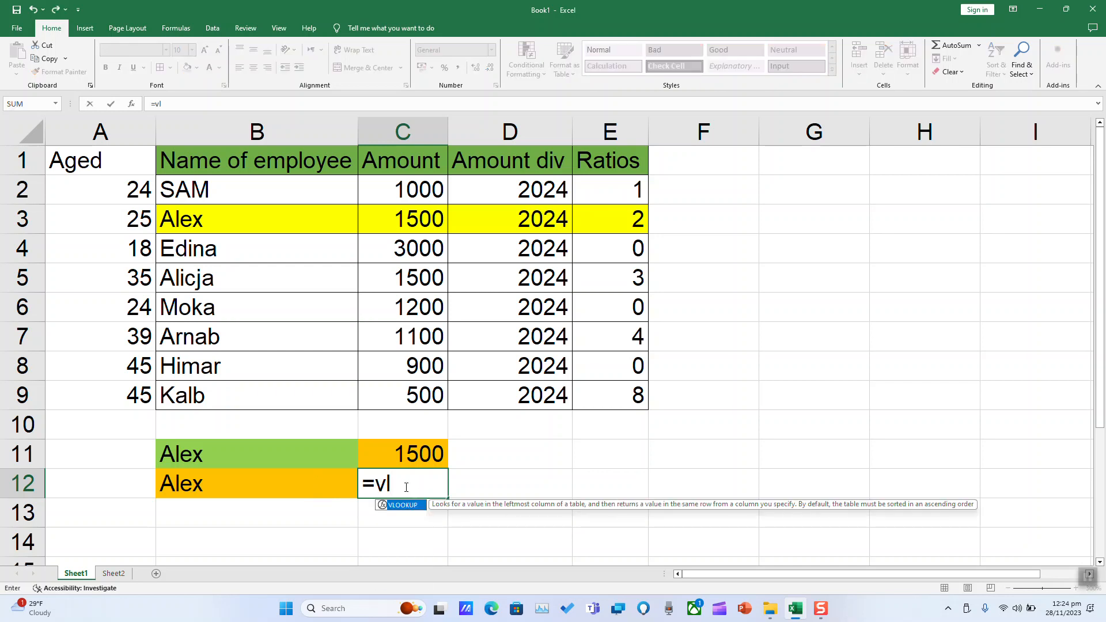
{"action": "double_click", "coordinate": [411, 506]}
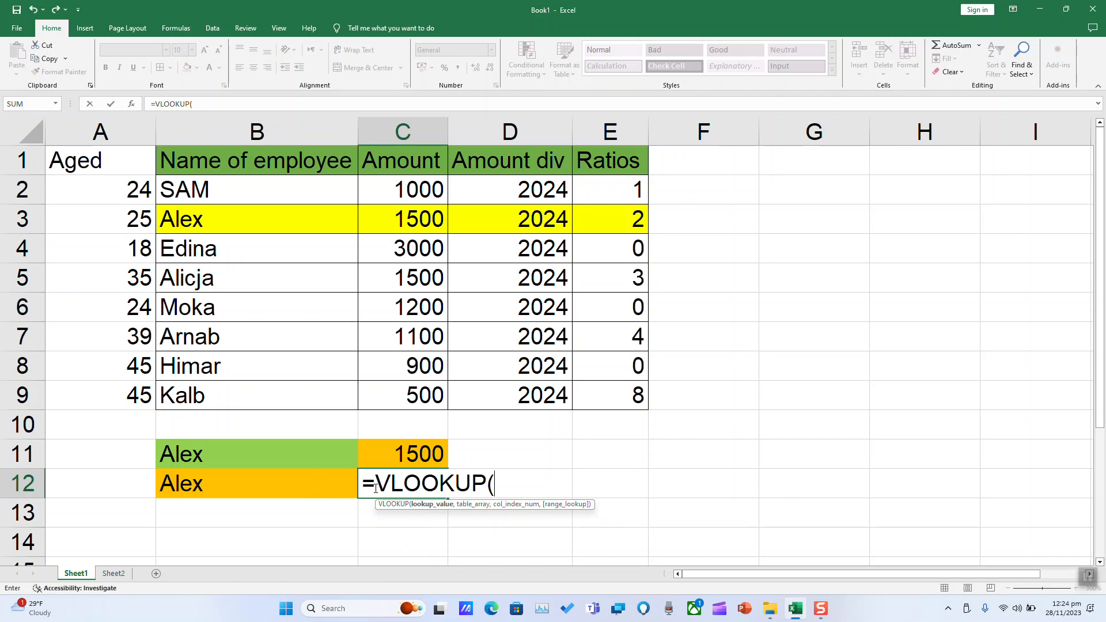
{"action": "left_click", "coordinate": [198, 485]}
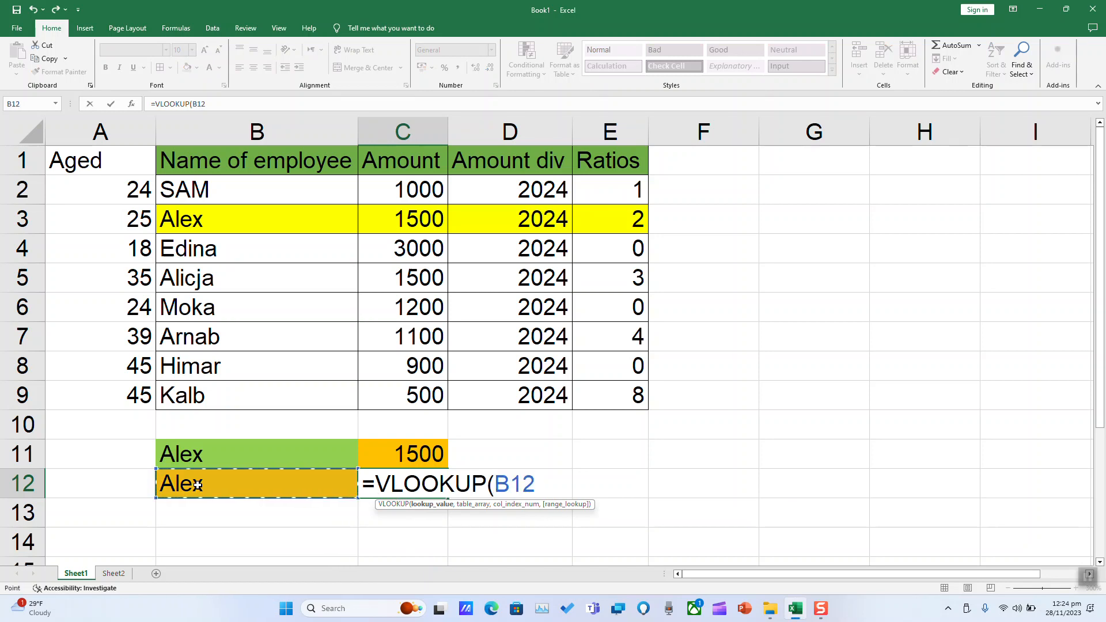
{"action": "type", "text": ","}
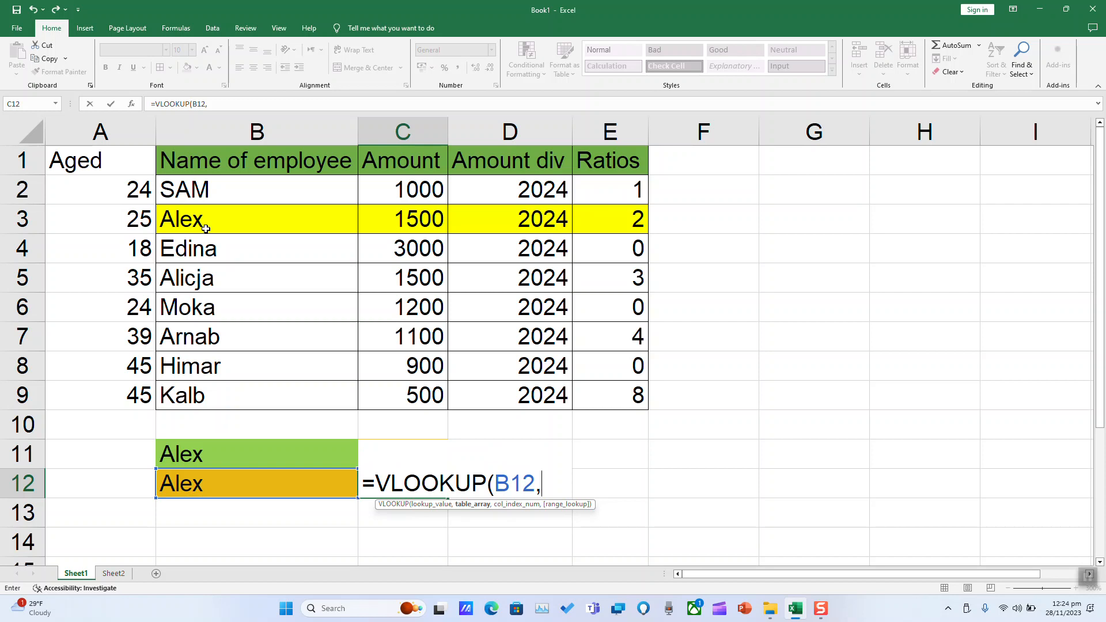
- Complete the C12 VLOOKUP with table range B1:E9, column index 4 and FALSE for an exact match
{"action": "left_click_drag", "start_coordinate": [210, 158], "coordinate": [601, 396]}
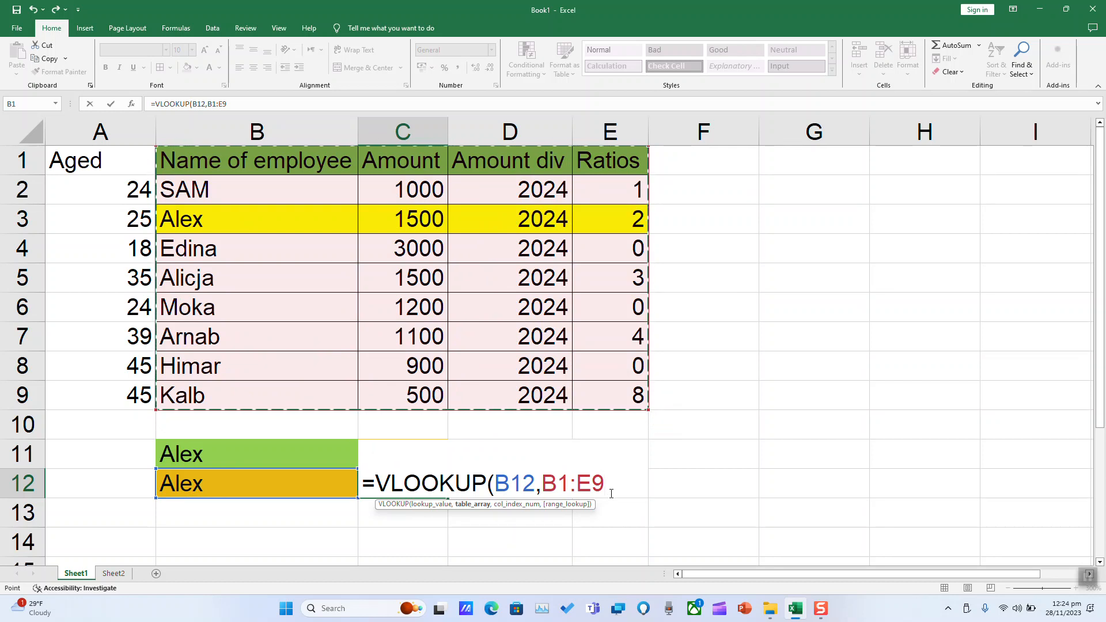
{"action": "type", "text": ","}
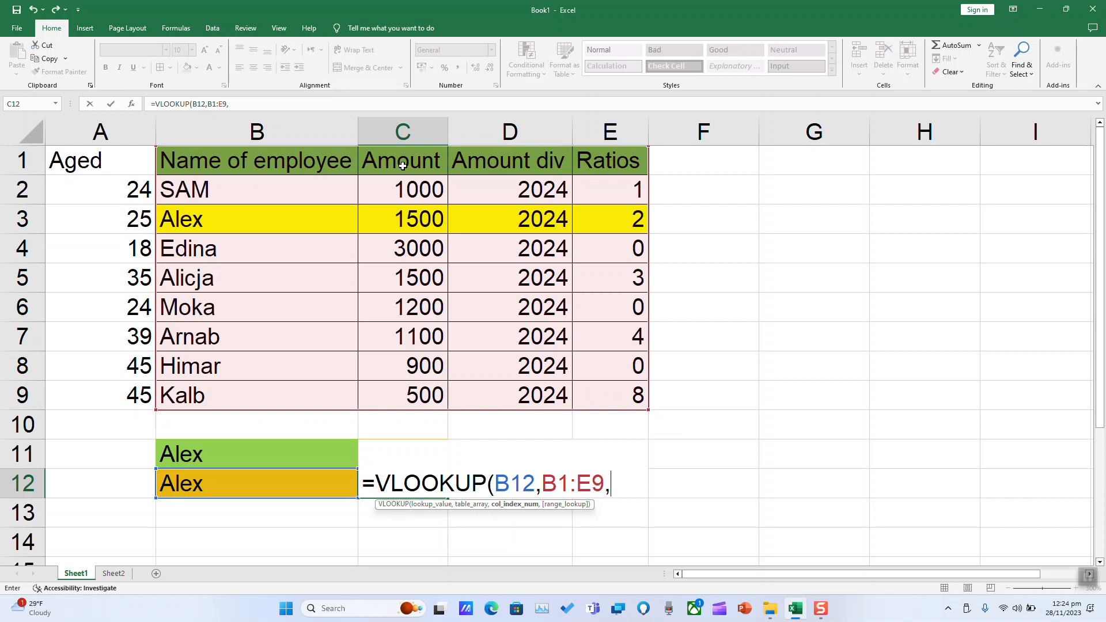
{"action": "type", "text": "2"}
{"action": "left_click", "coordinate": [627, 483]}
{"action": "type", "text": ",false"}
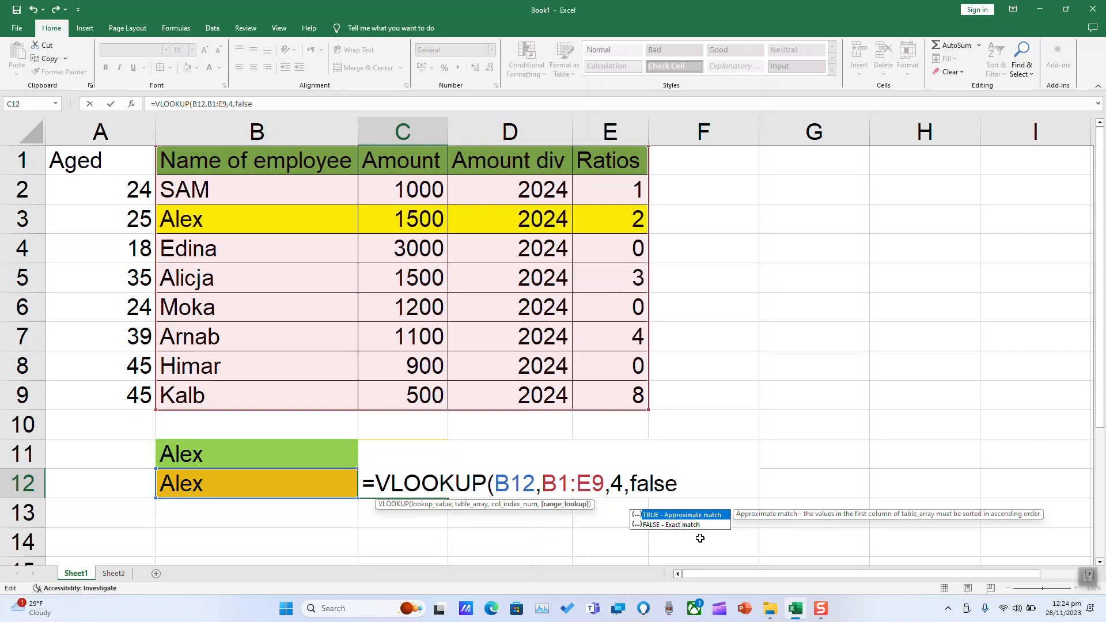
{"action": "type", "text": ")"}
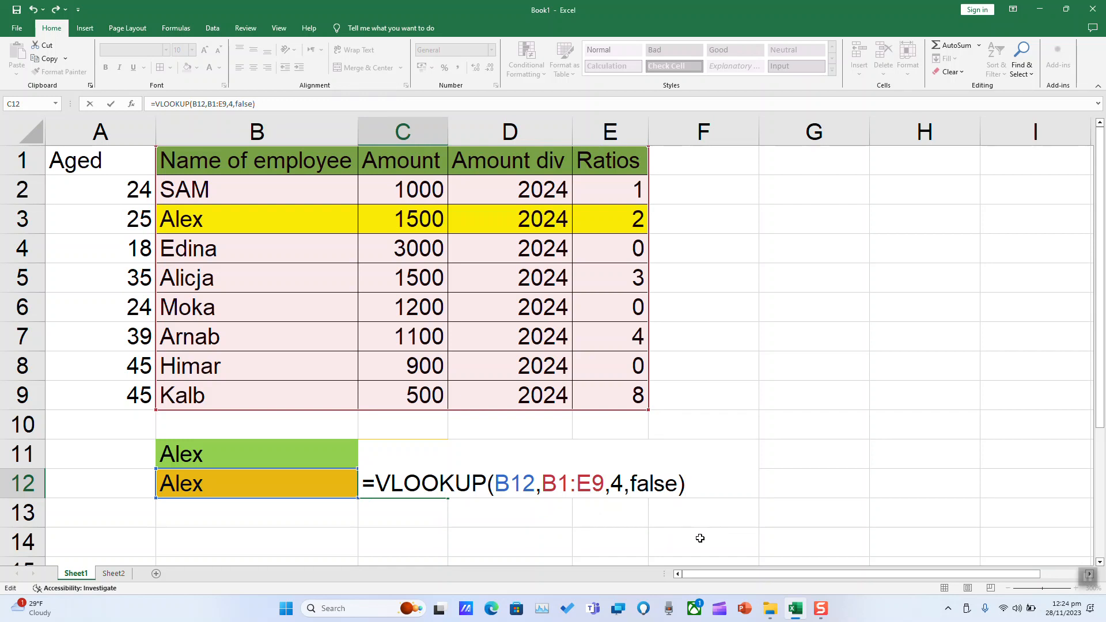
{"action": "key", "text": "Return"}
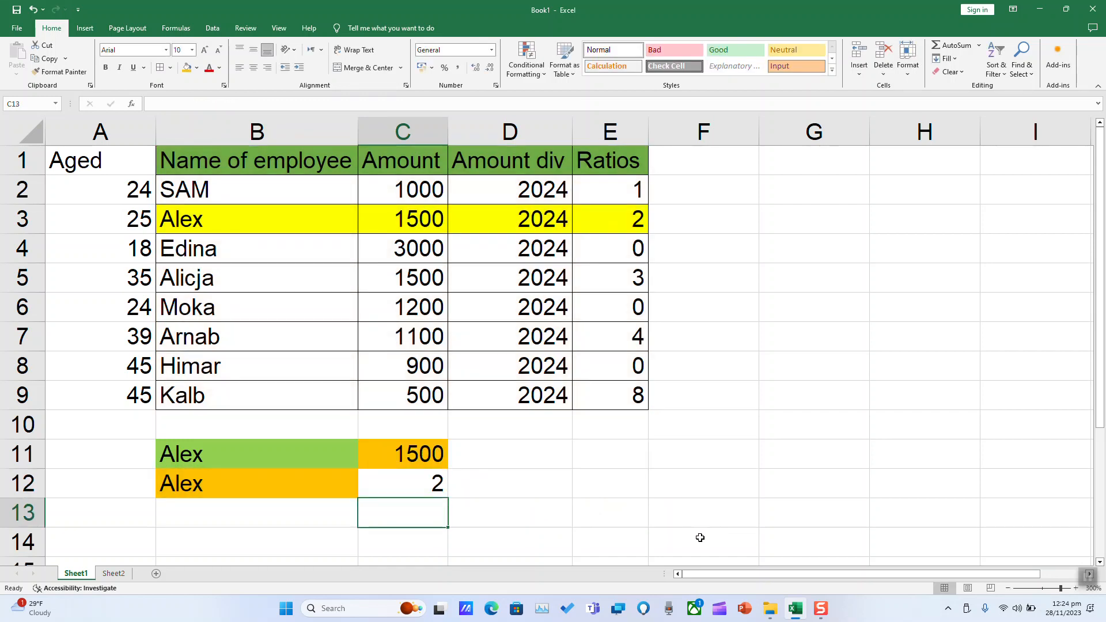
- Fill result cell C12 with light green
{"action": "left_click", "coordinate": [386, 476]}
{"action": "left_click", "coordinate": [197, 68]}
{"action": "left_click", "coordinate": [226, 157]}
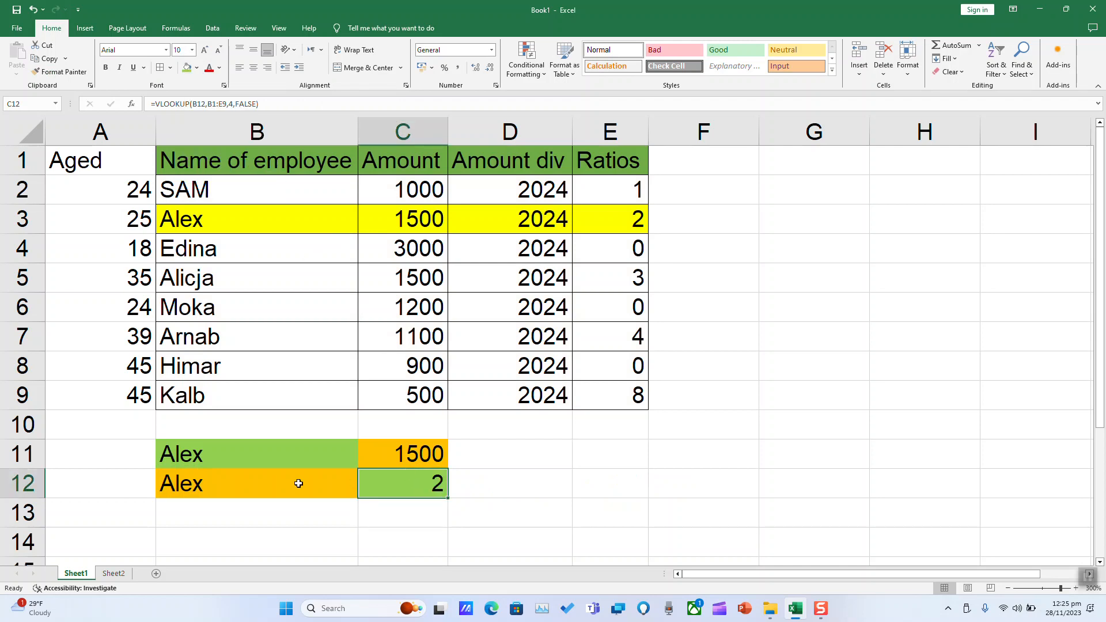
- Compare the two lookup results with the Amount and Ratios cells in row 3, and examine the table's name column and search range
{"action": "left_click", "coordinate": [615, 222]}
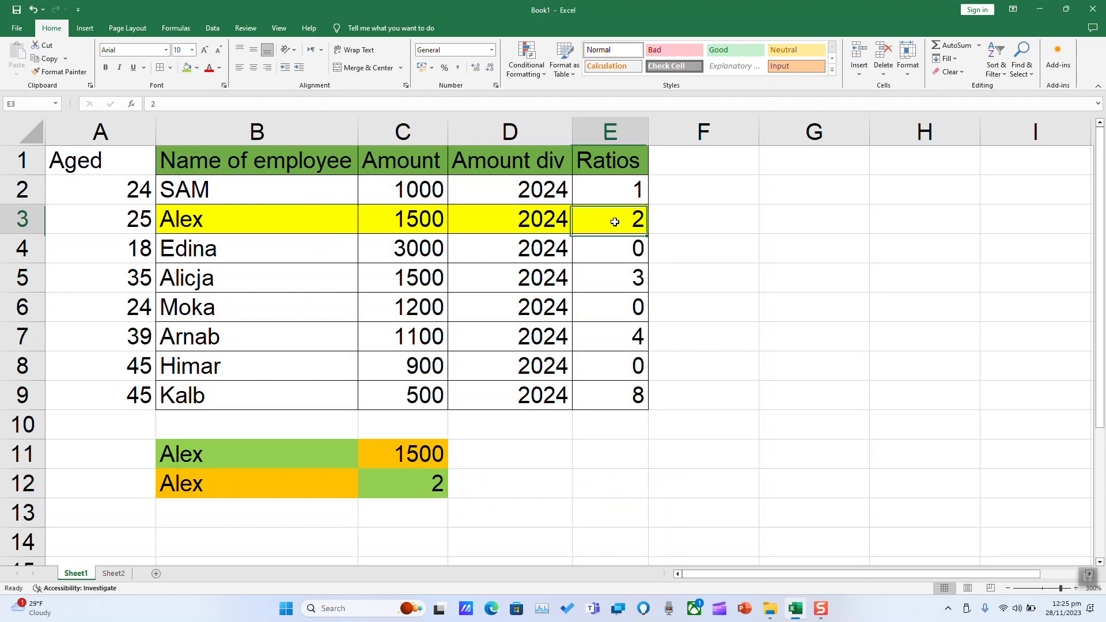
{"action": "left_click", "coordinate": [447, 457]}
{"action": "left_click", "coordinate": [411, 220]}
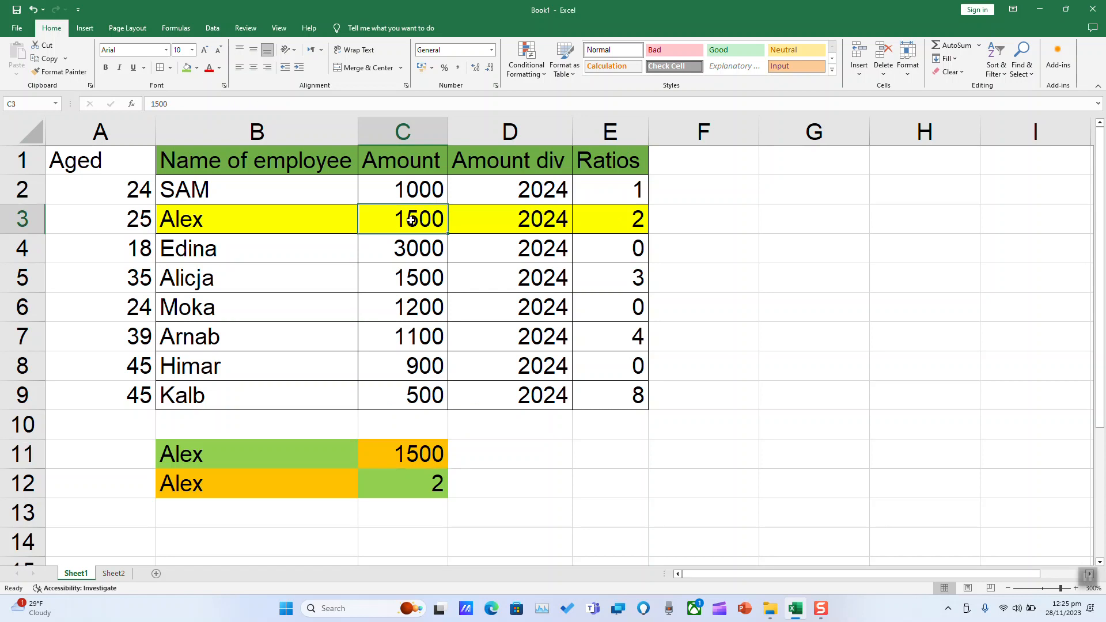
{"action": "left_click", "coordinate": [289, 454]}
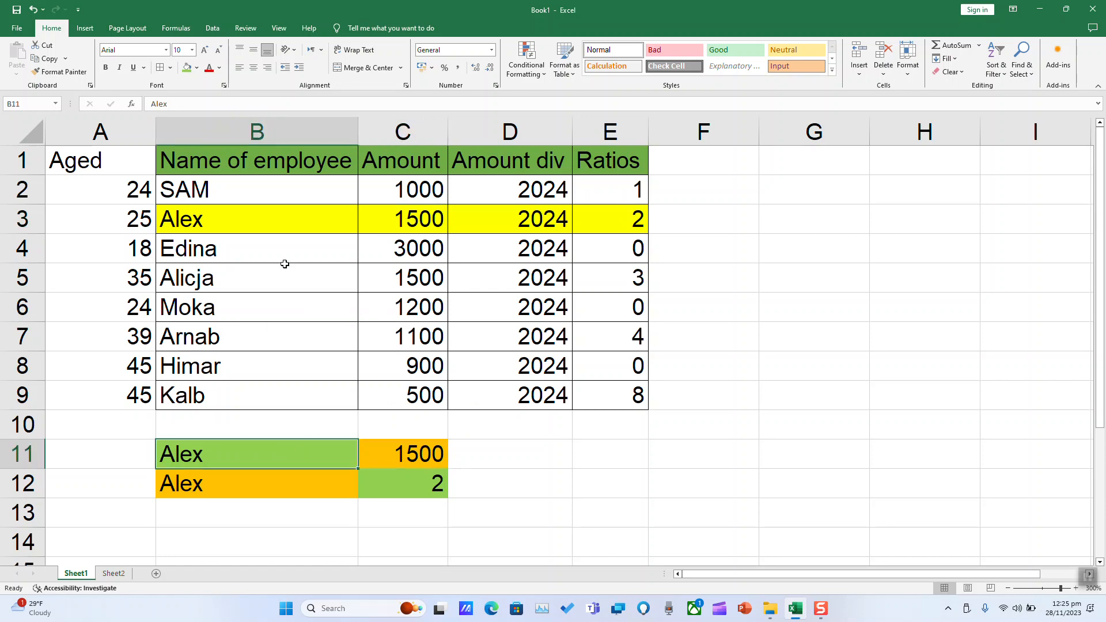
{"action": "left_click", "coordinate": [262, 131]}
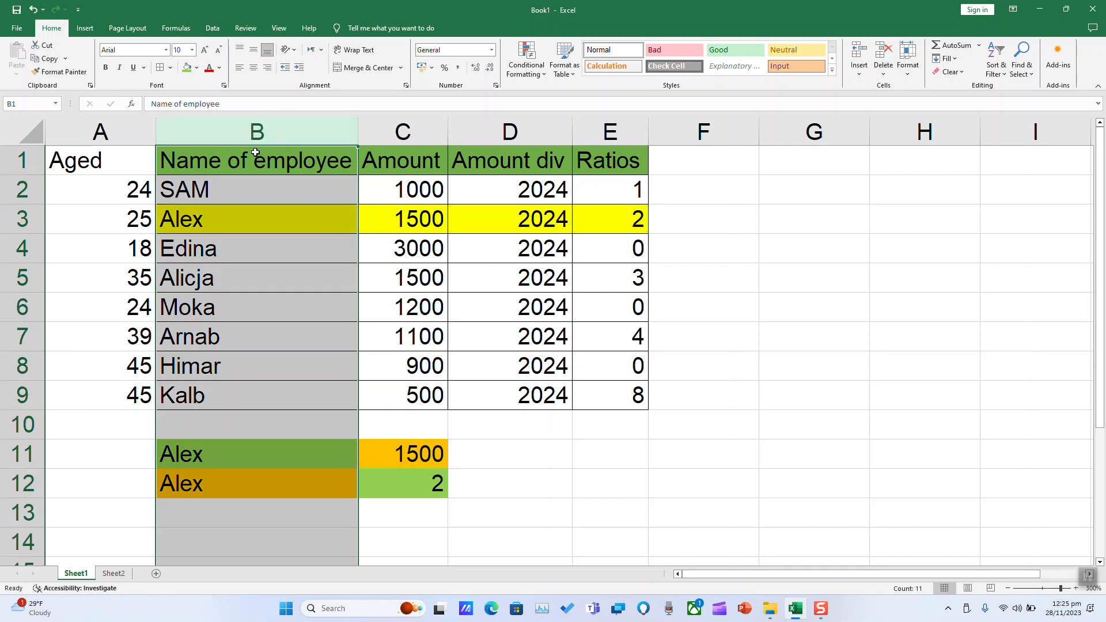
{"action": "left_click", "coordinate": [255, 152]}
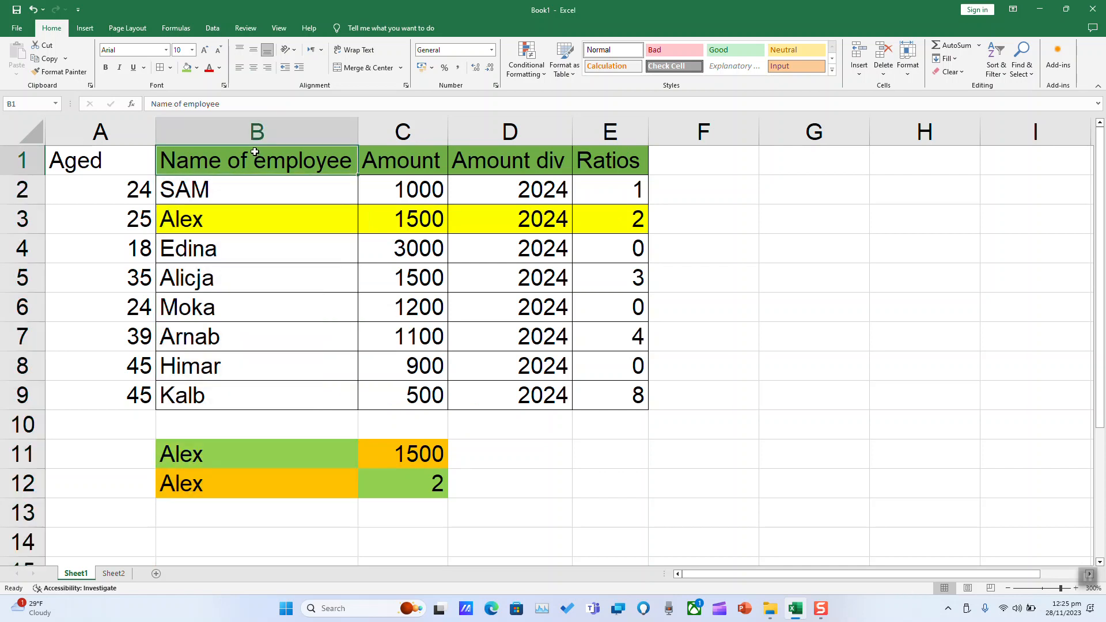
{"action": "left_click", "coordinate": [230, 482]}
{"action": "left_click", "coordinate": [230, 456]}
{"action": "left_click_drag", "start_coordinate": [252, 161], "coordinate": [614, 401]}
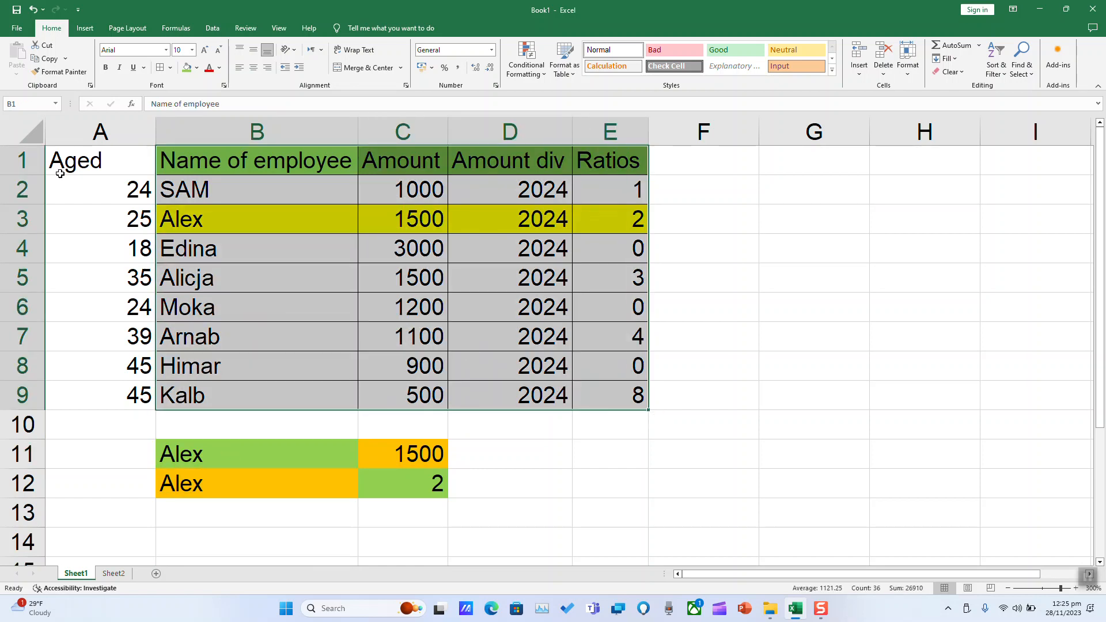
{"action": "left_click_drag", "start_coordinate": [95, 154], "coordinate": [98, 399]}
{"action": "left_click_drag", "start_coordinate": [239, 163], "coordinate": [265, 413]}
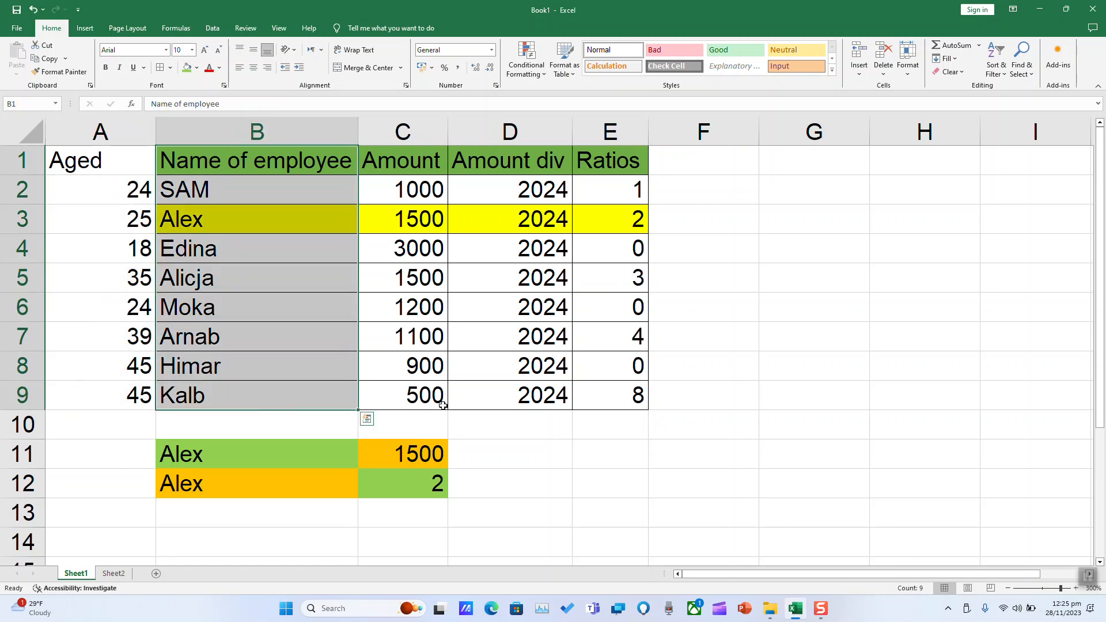